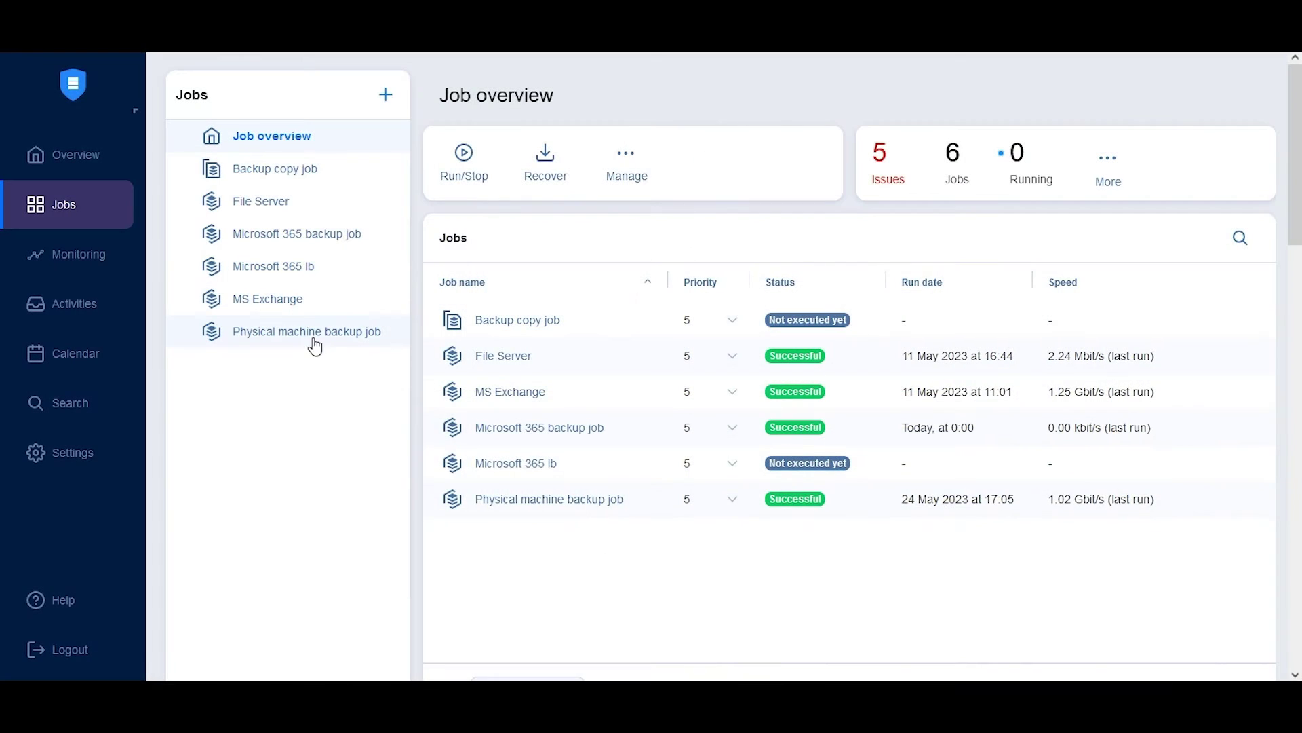
Start bootable flash-drive media creation from the Physical machine backup job.
click(311, 341)
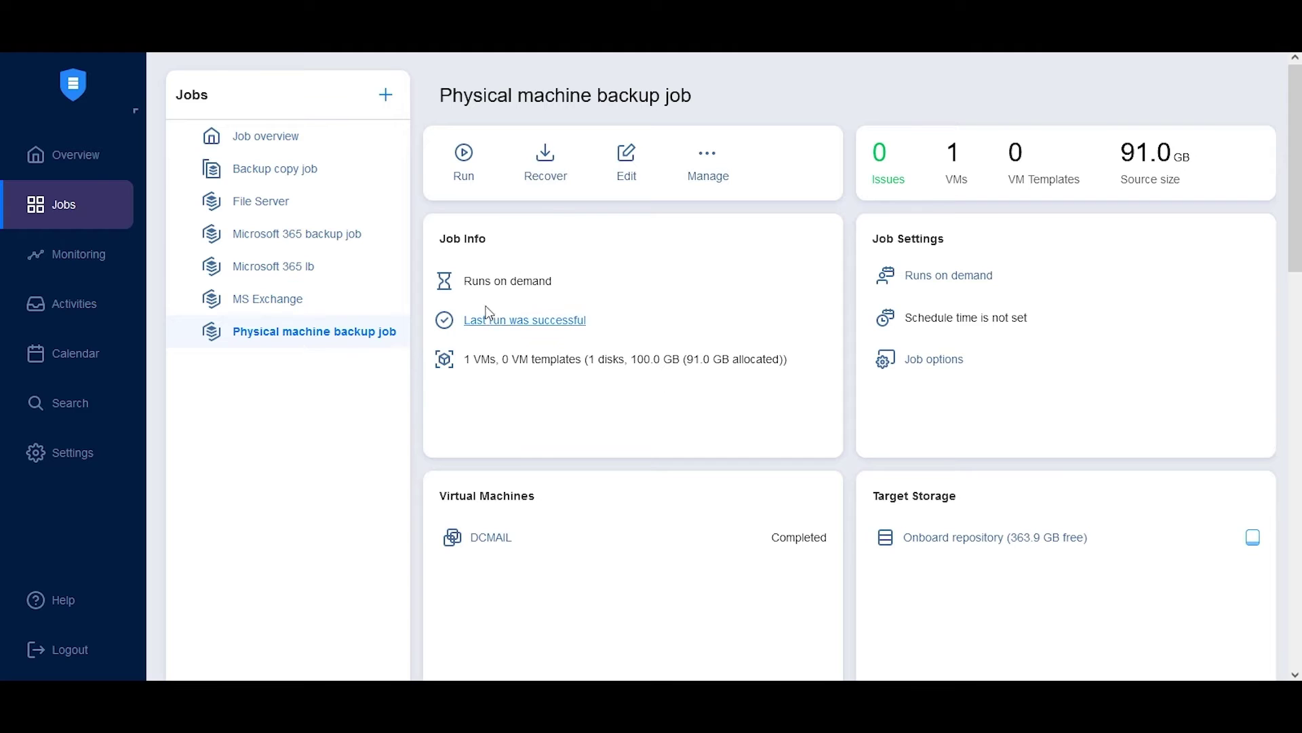
click(551, 178)
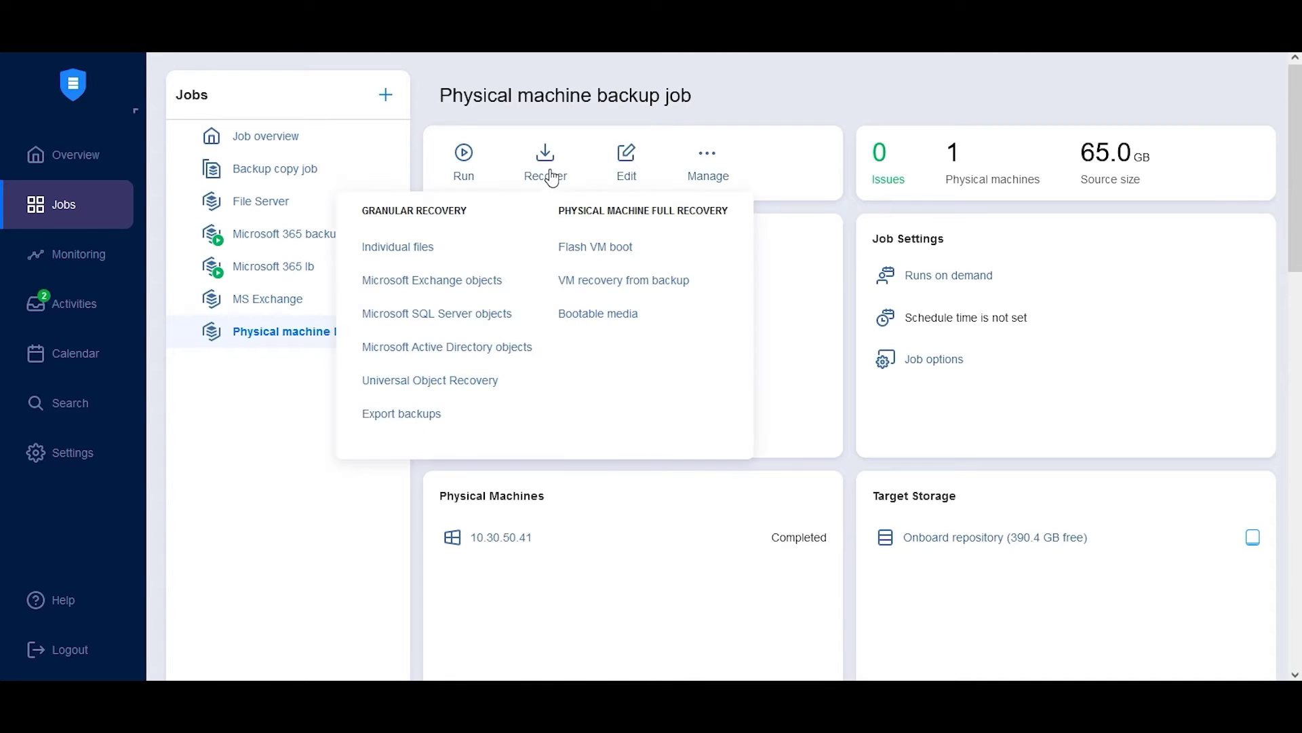
click(604, 320)
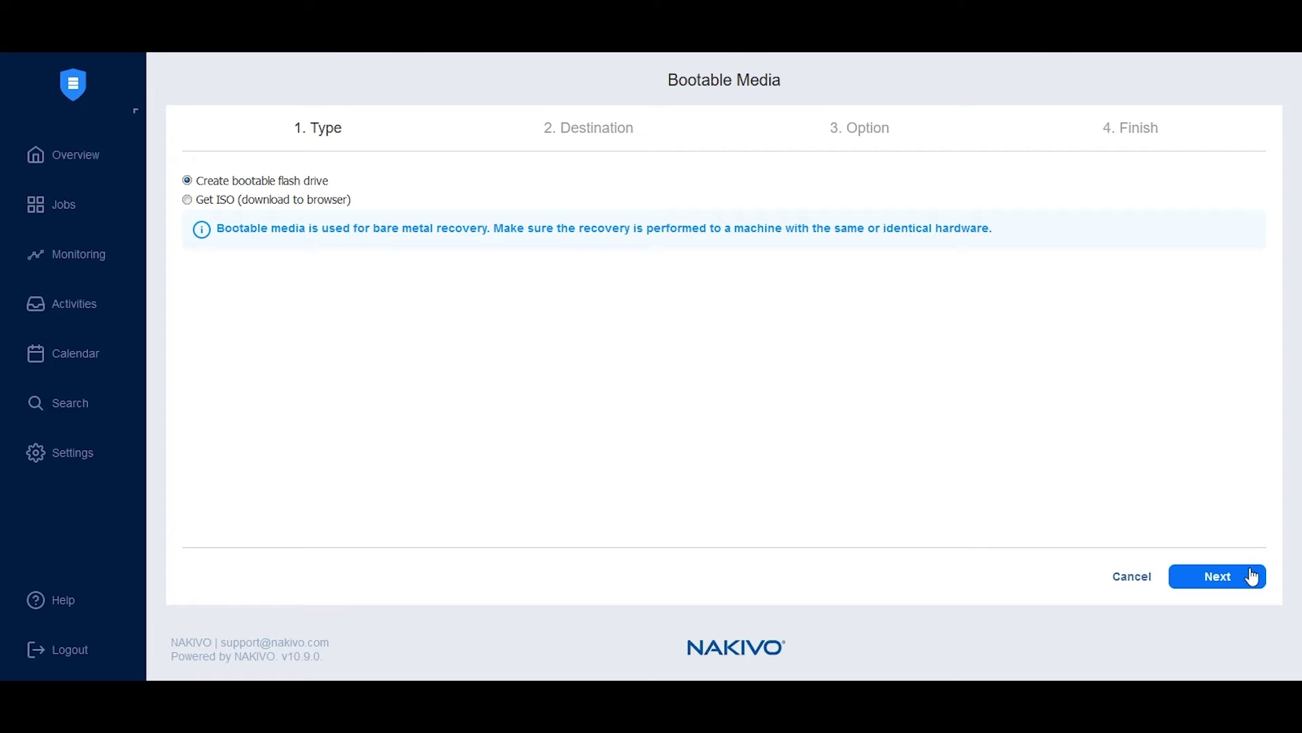
Connect to host 10.30.50.42 as nakivolab\Administrator and verify flash drive path H:\.
click(1227, 576)
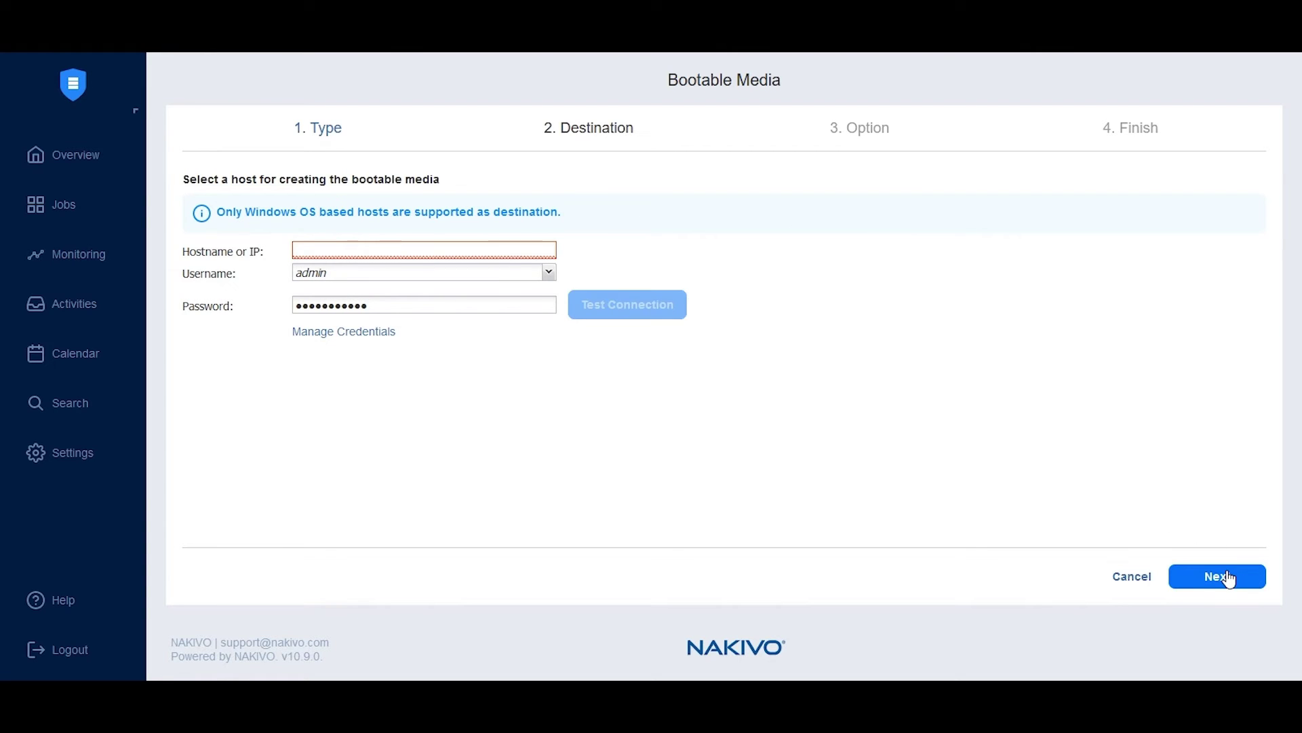
click(384, 248)
text(10.30.50.42)
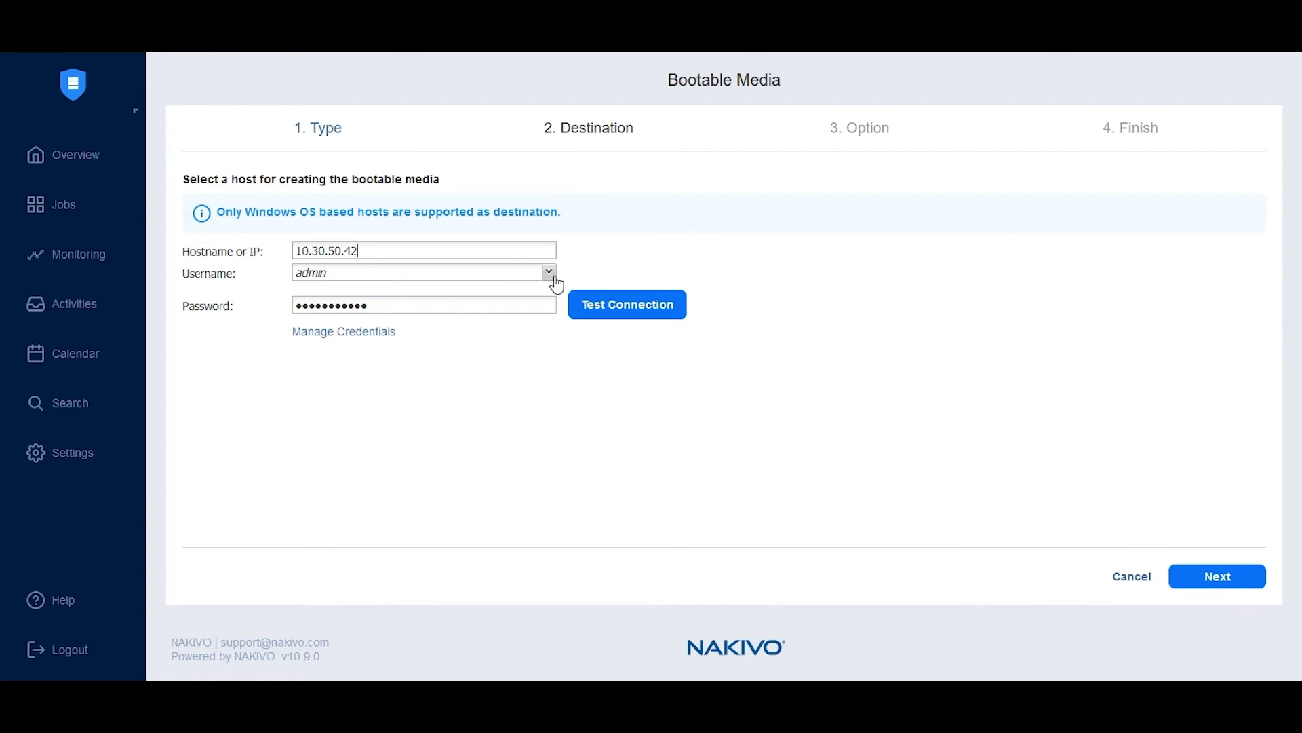
click(548, 273)
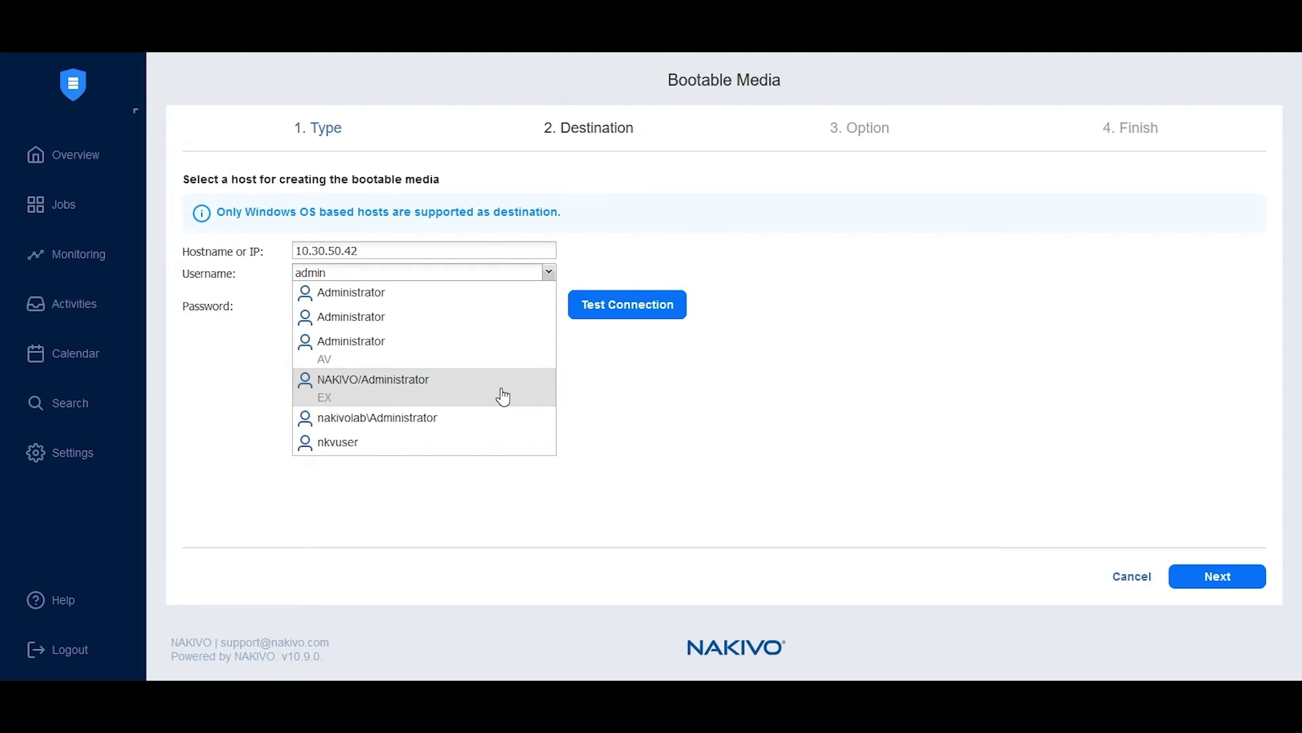
click(489, 422)
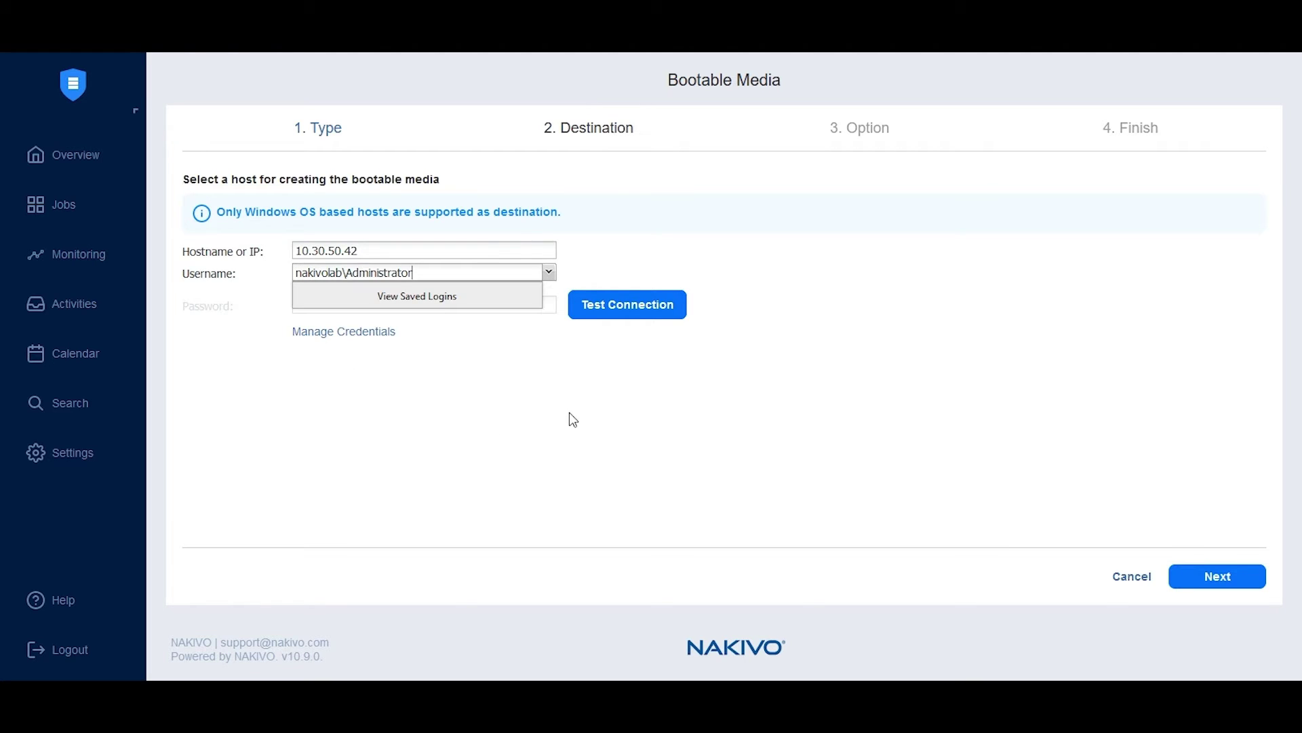
click(662, 307)
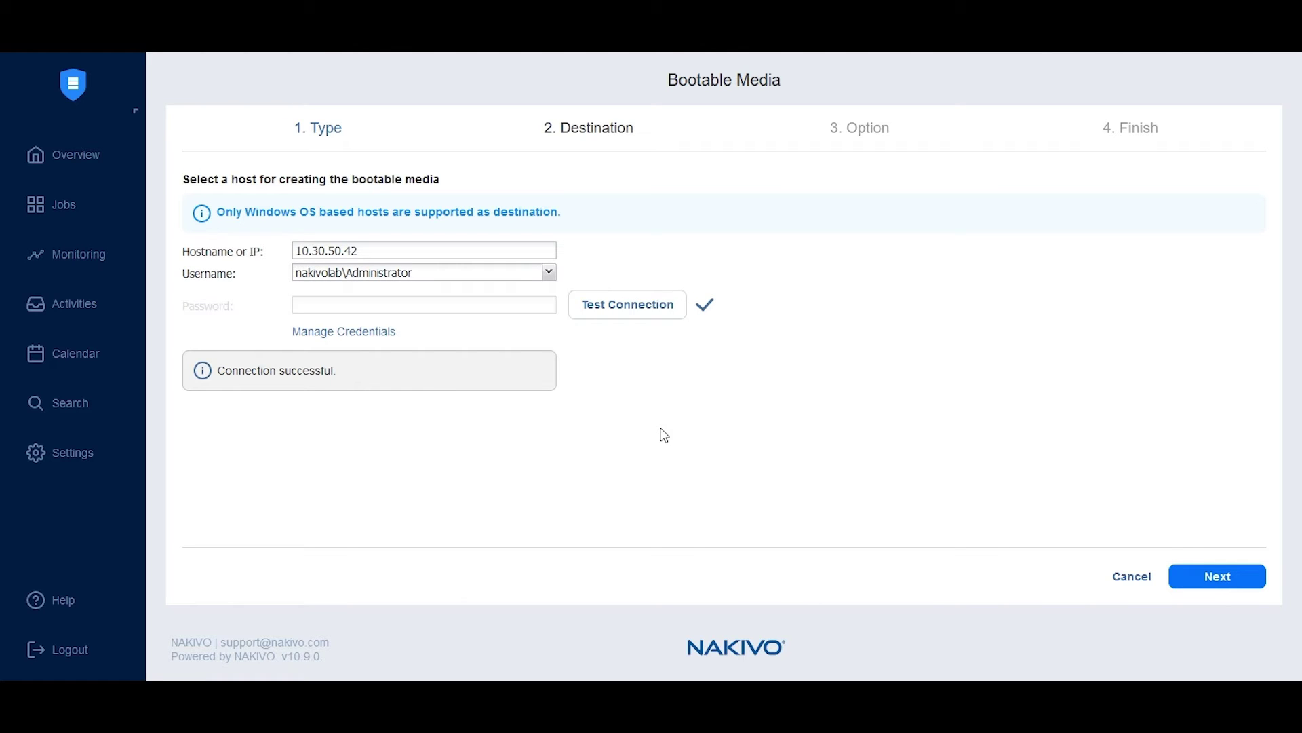
click(1224, 576)
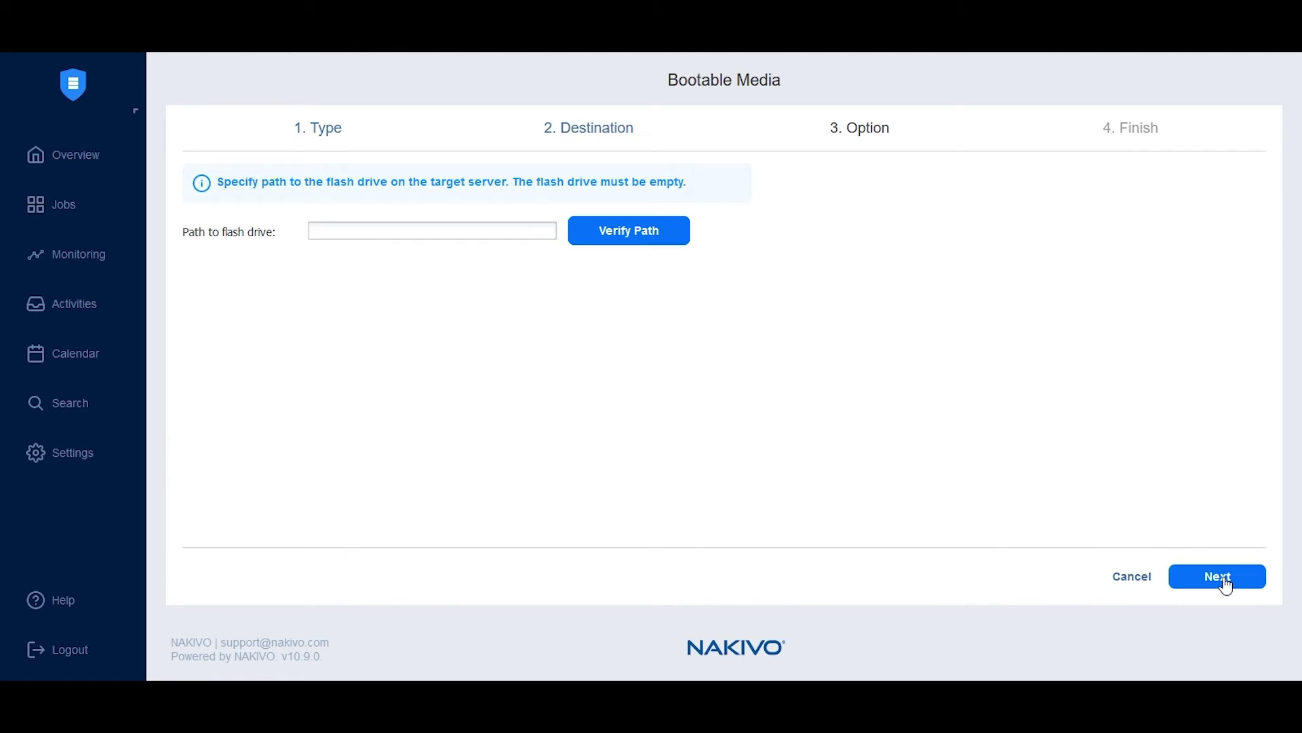
text(H:)
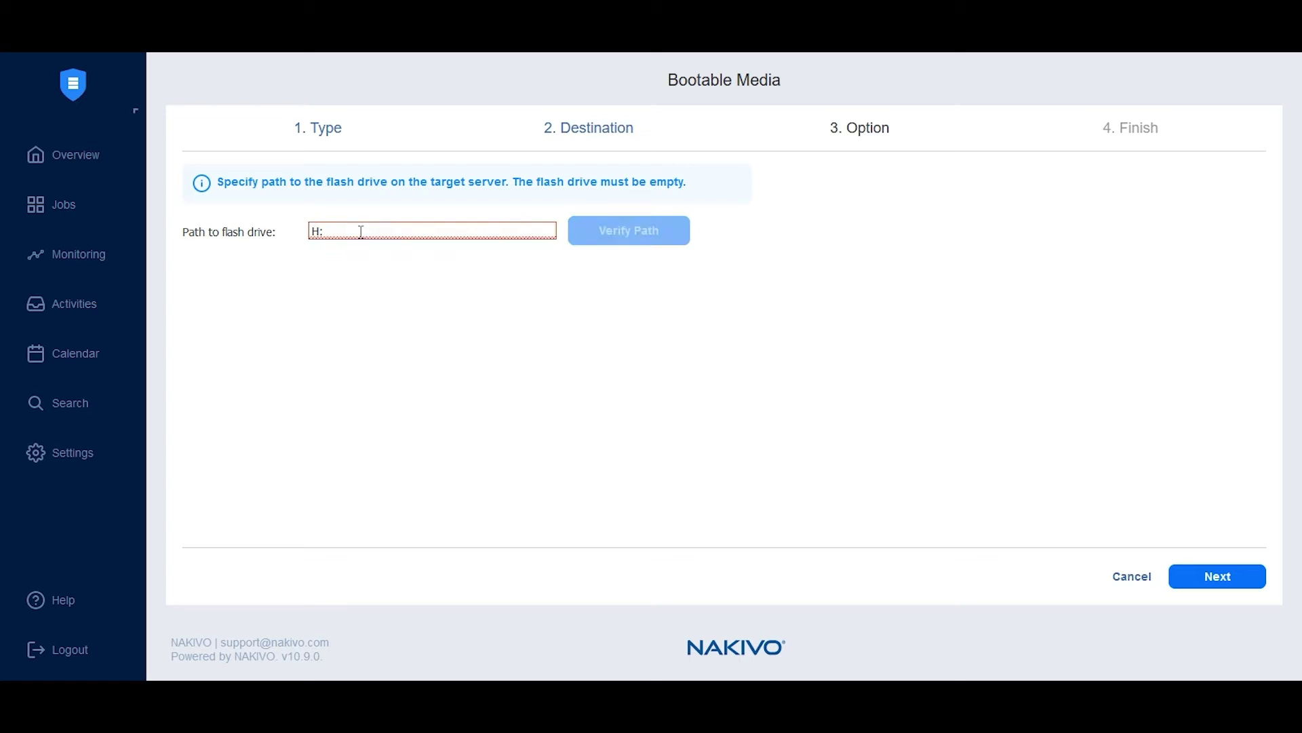
text(\)
click(625, 235)
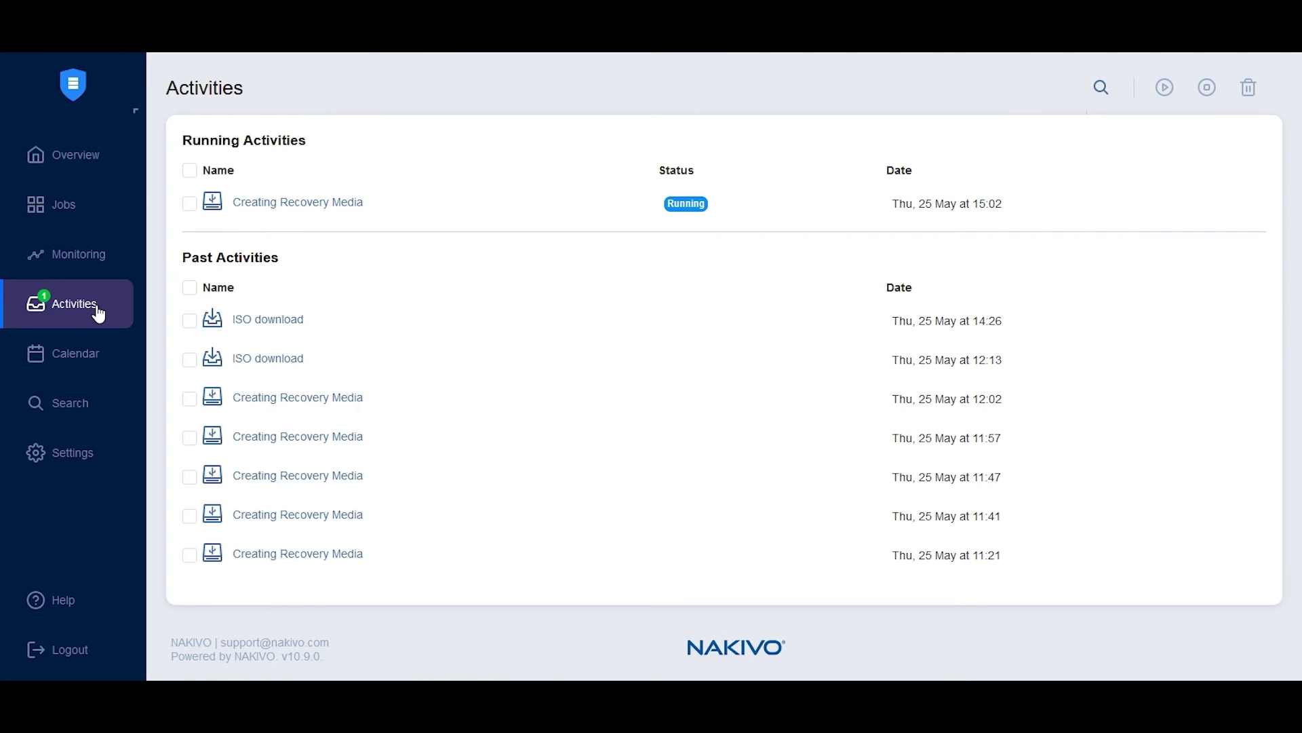
Get the Physical machine backup job's bootable media as an ISO and save it to Downloads.
click(73, 211)
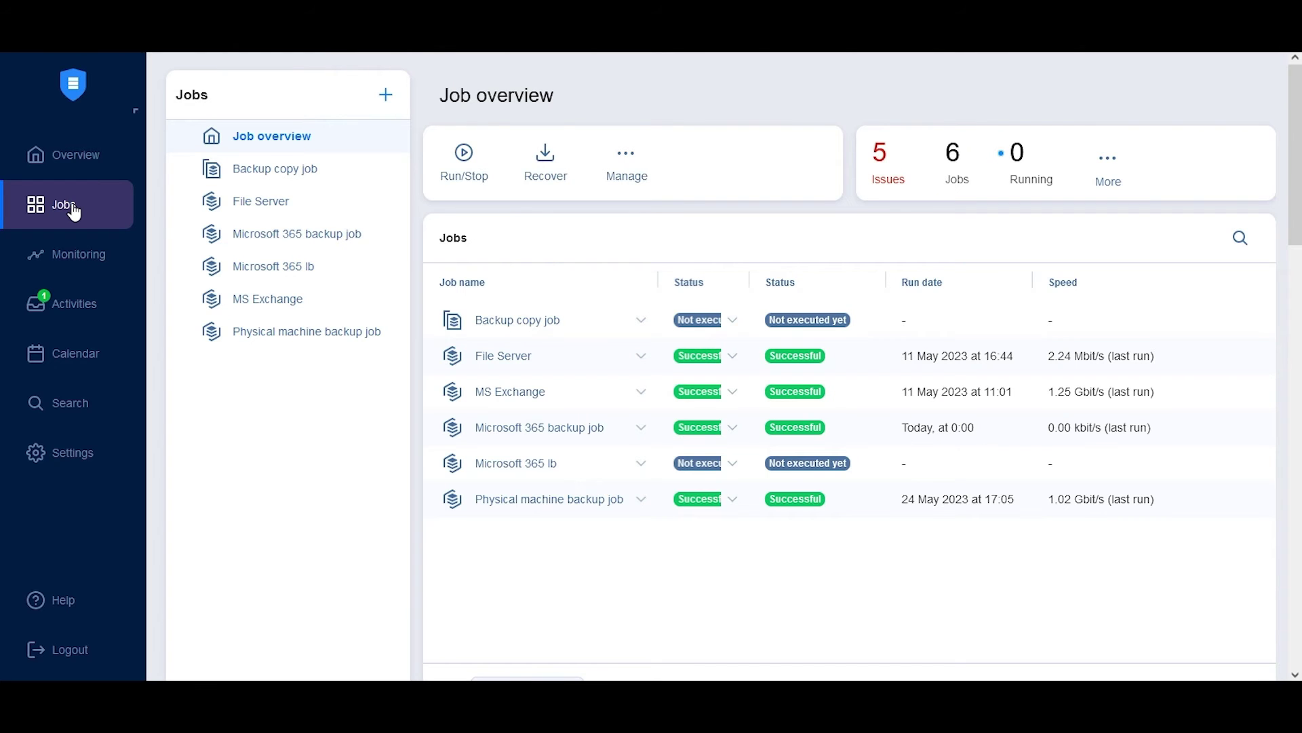
click(546, 168)
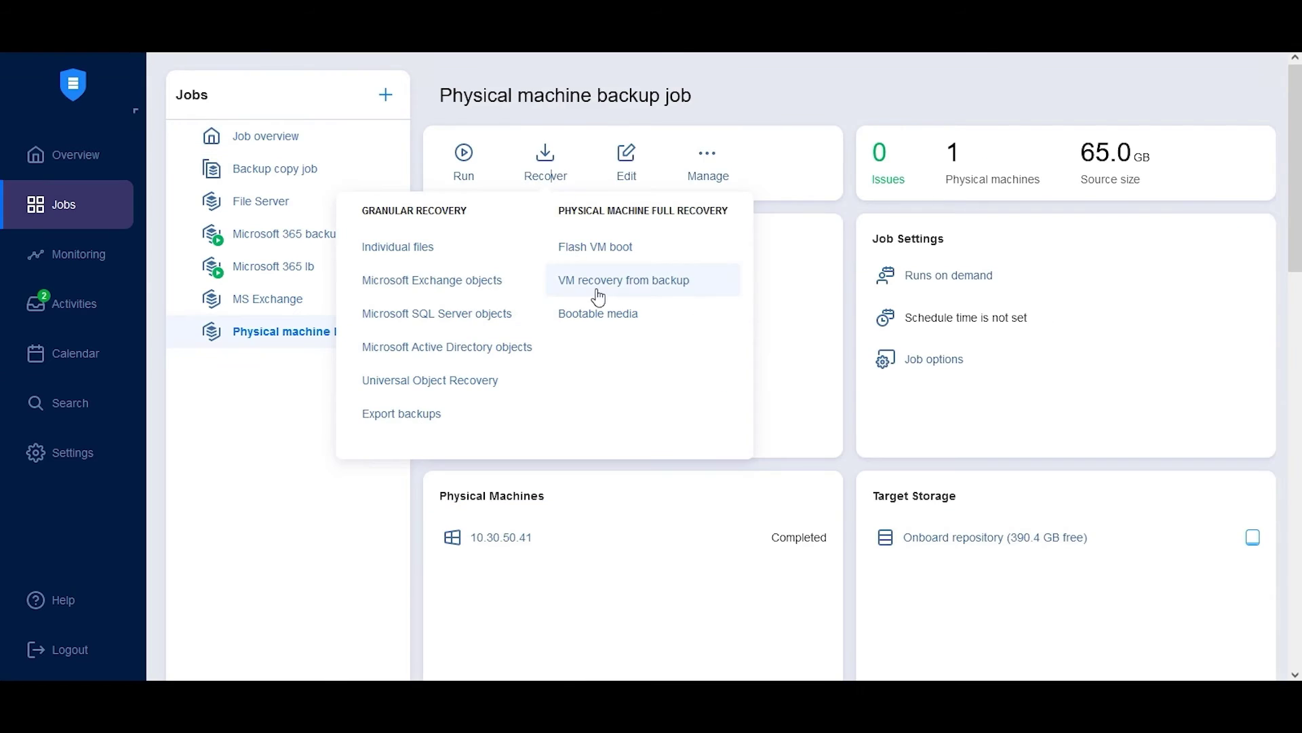
click(601, 315)
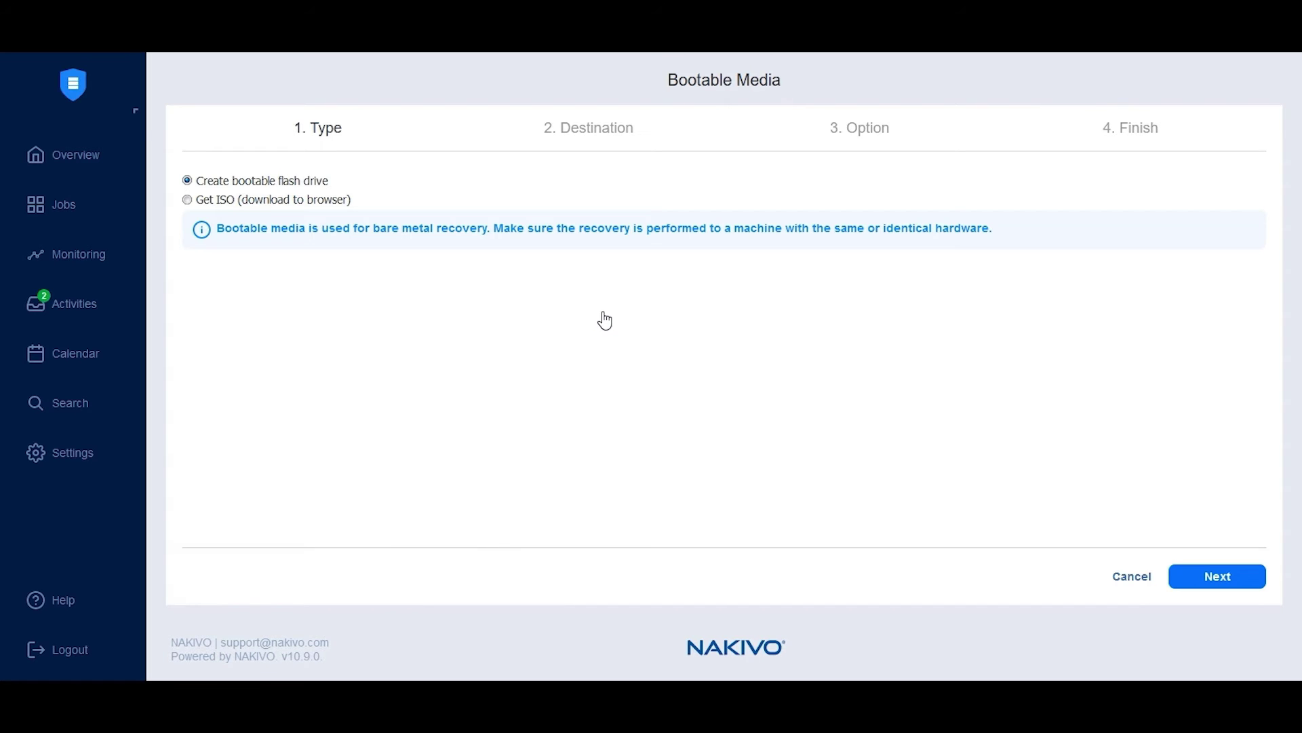
click(190, 200)
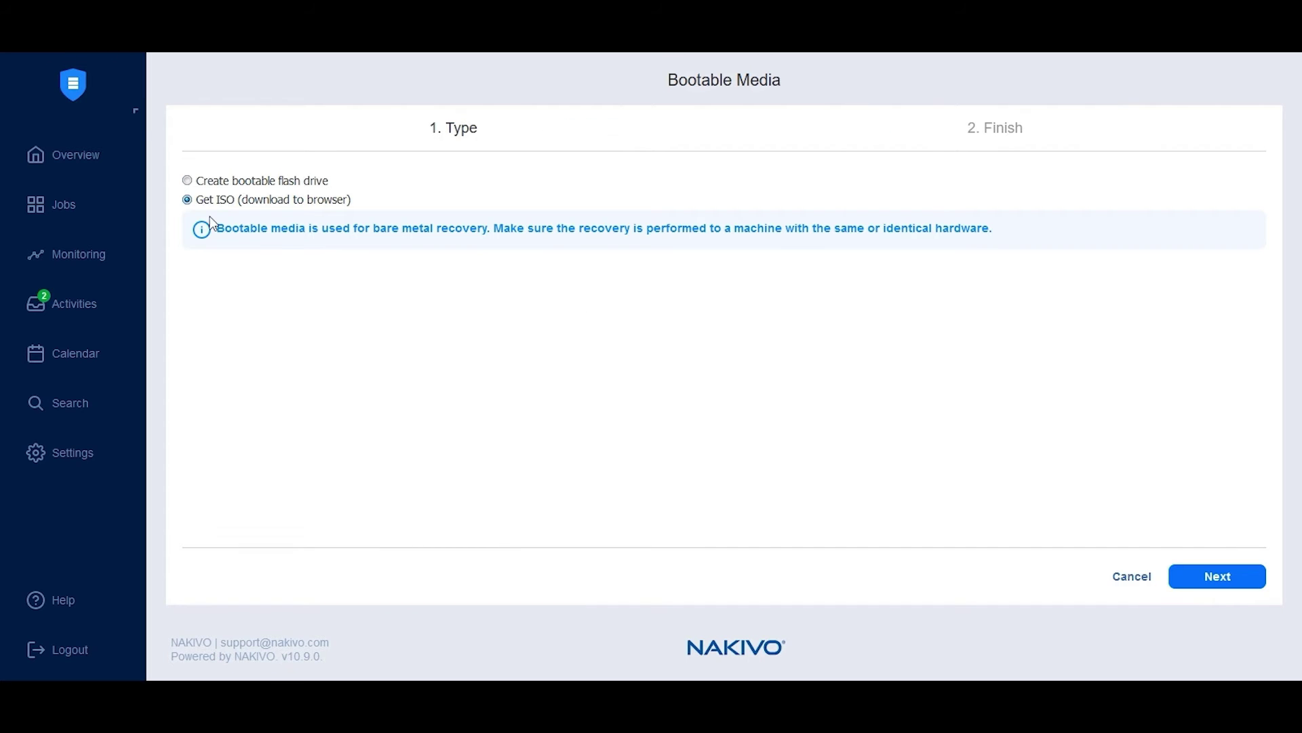
click(1227, 578)
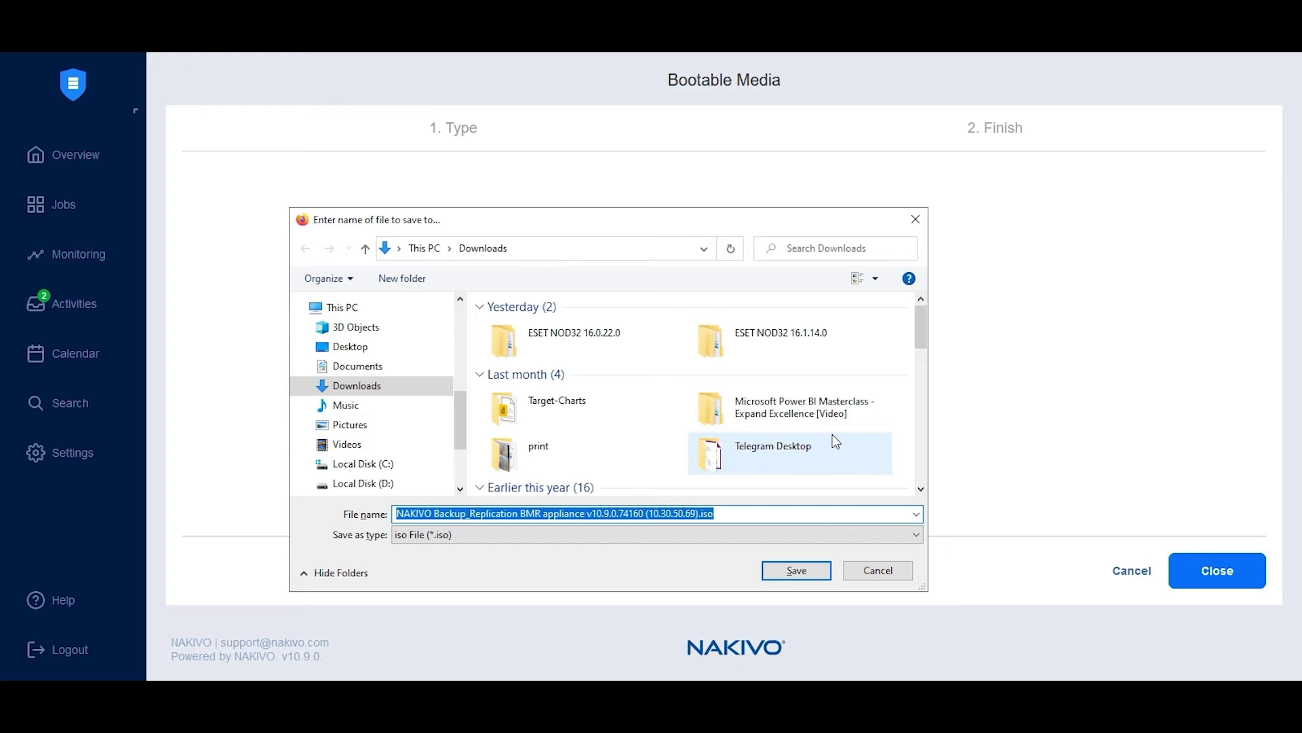
click(796, 570)
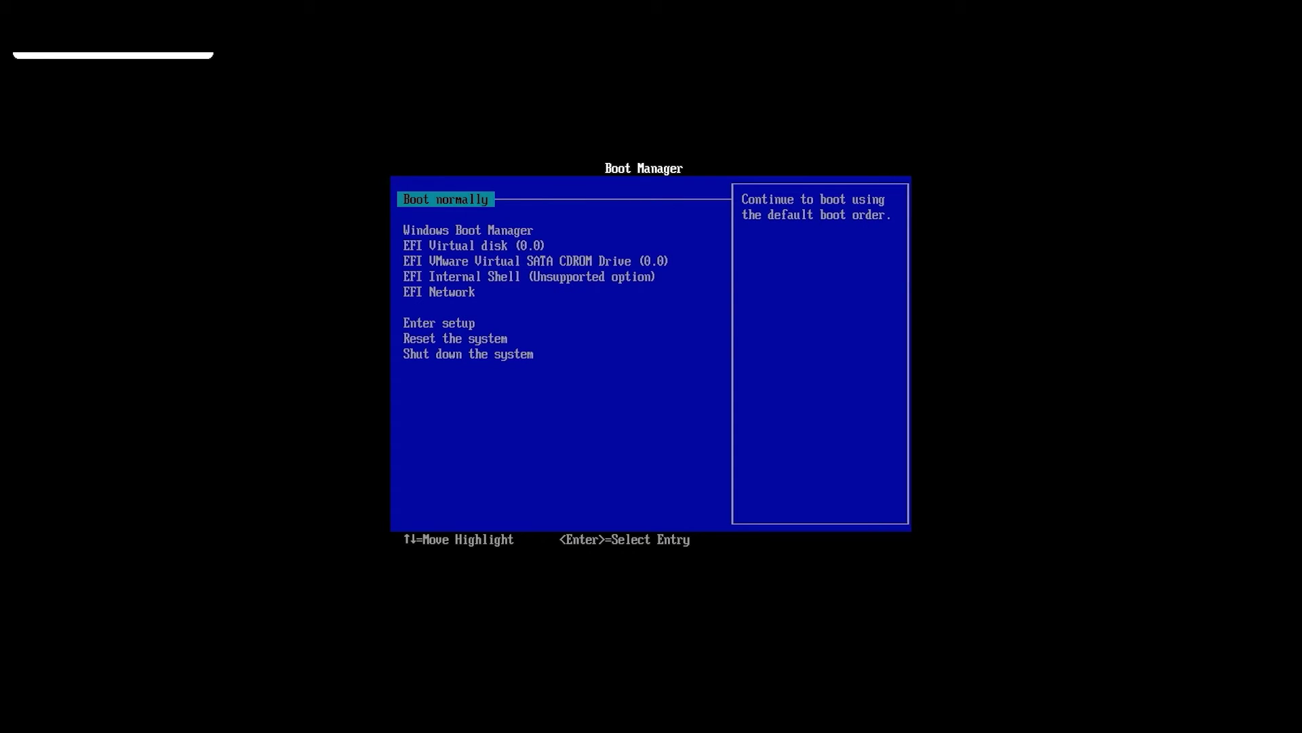
Boot from the EFI Virtual disk and log in to the web UI with admin credentials.
key(Down)
key(Down)
key(Down)
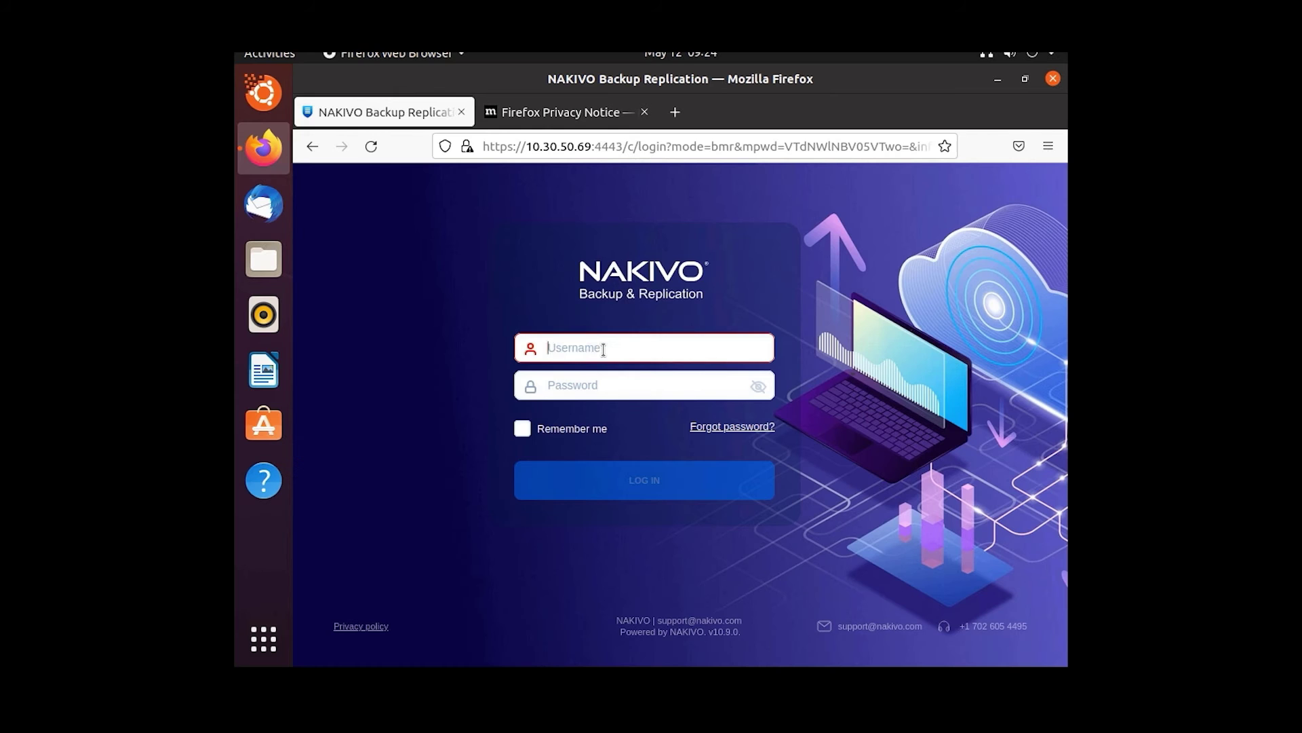
text(admin)
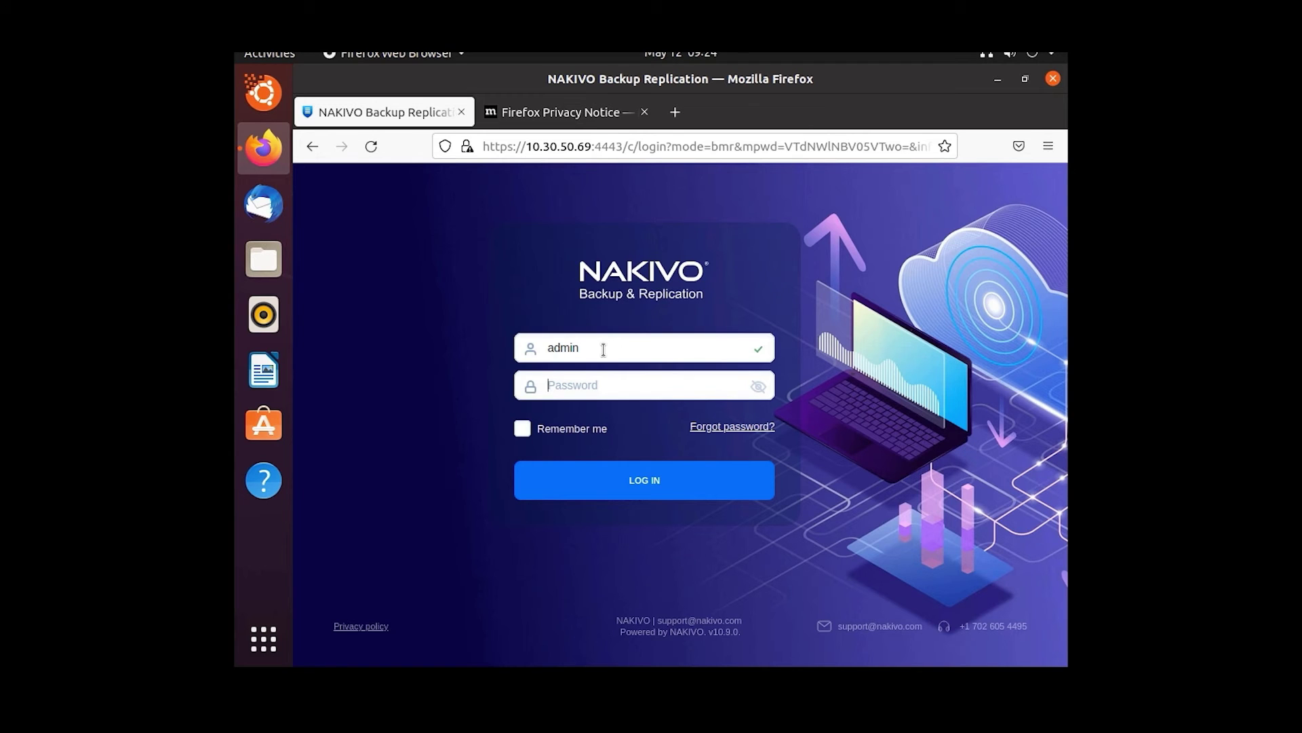
key(Tab)
text(P)
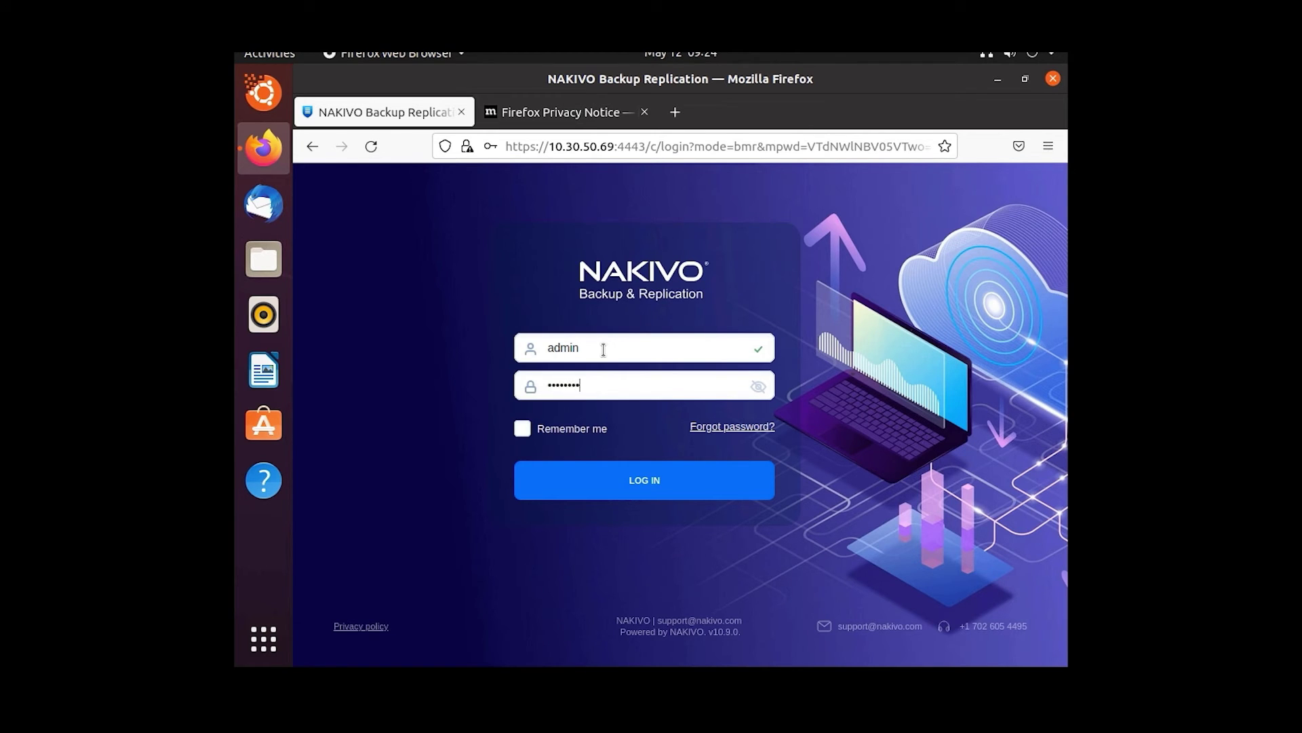
click(670, 487)
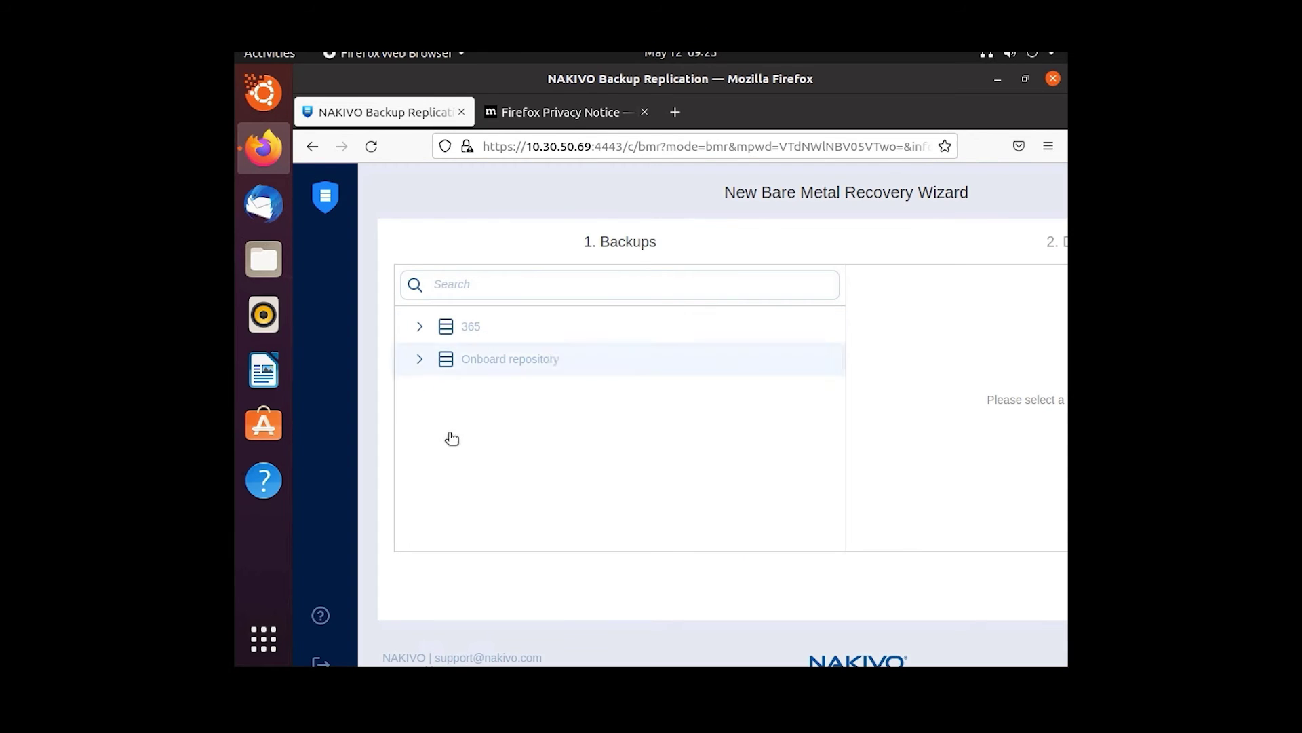
Recover the 10.30.50.41 backup from the Onboard repository onto disk sda.
click(530, 392)
click(902, 370)
key(ctrl+minus)
key(ctrl+minus)
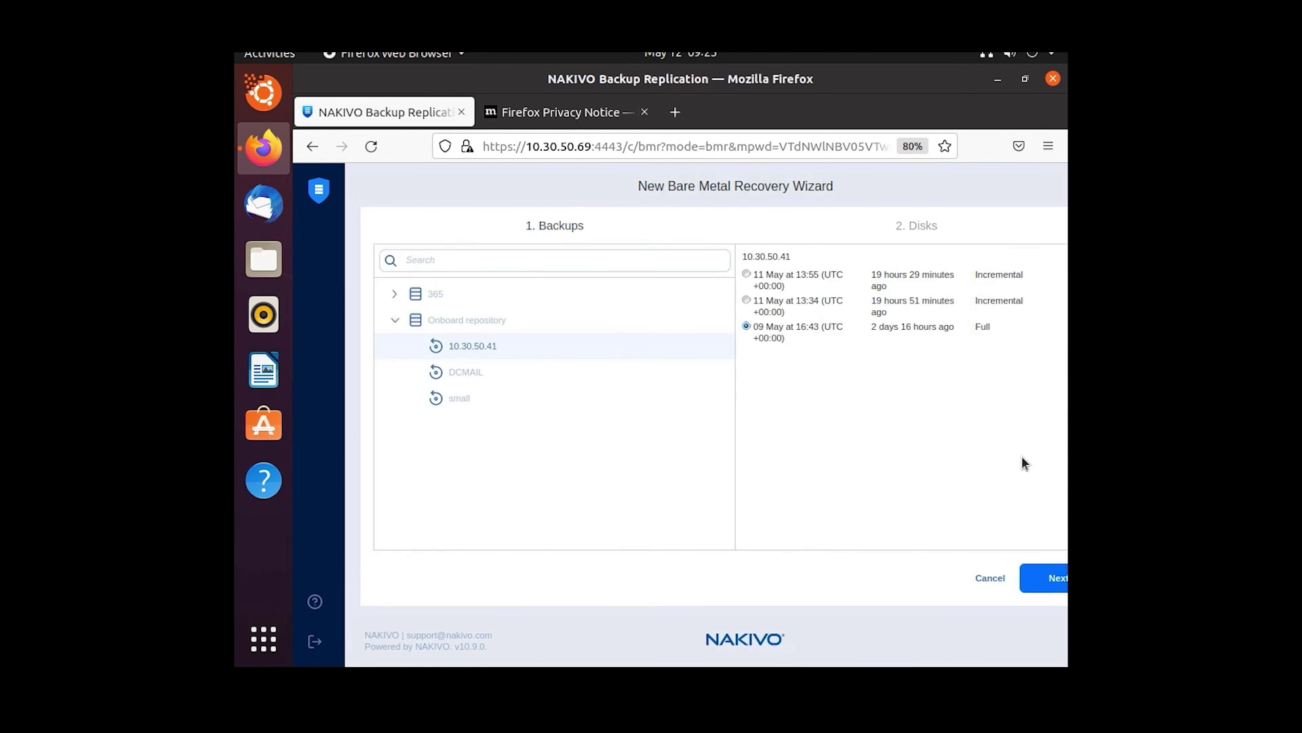
click(1044, 576)
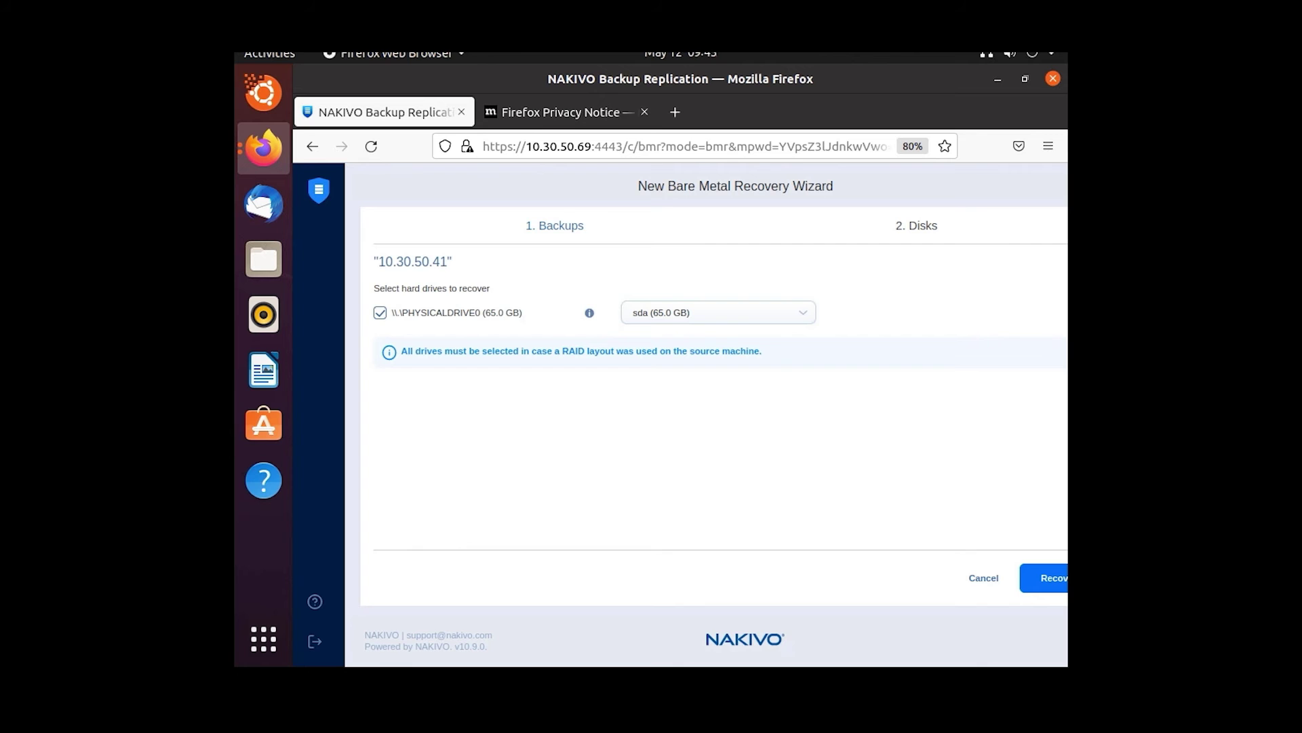
click(1044, 578)
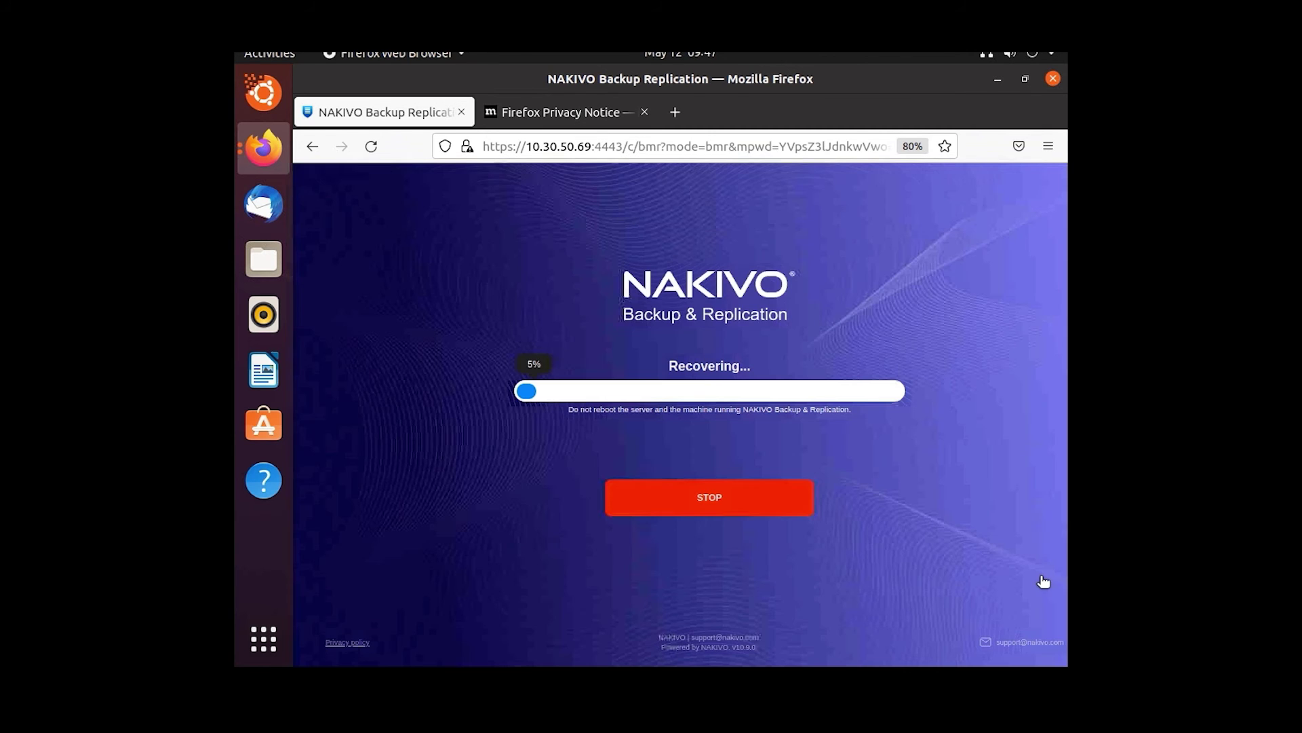